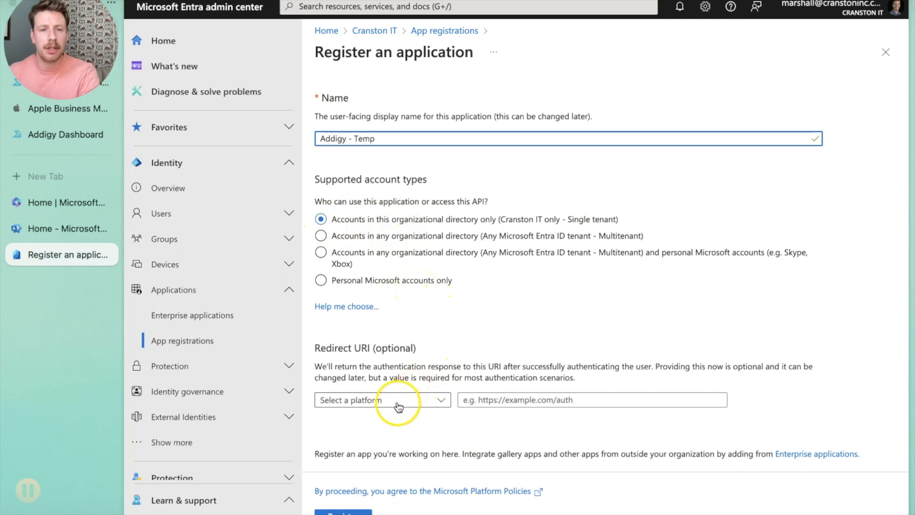
click(396, 404)
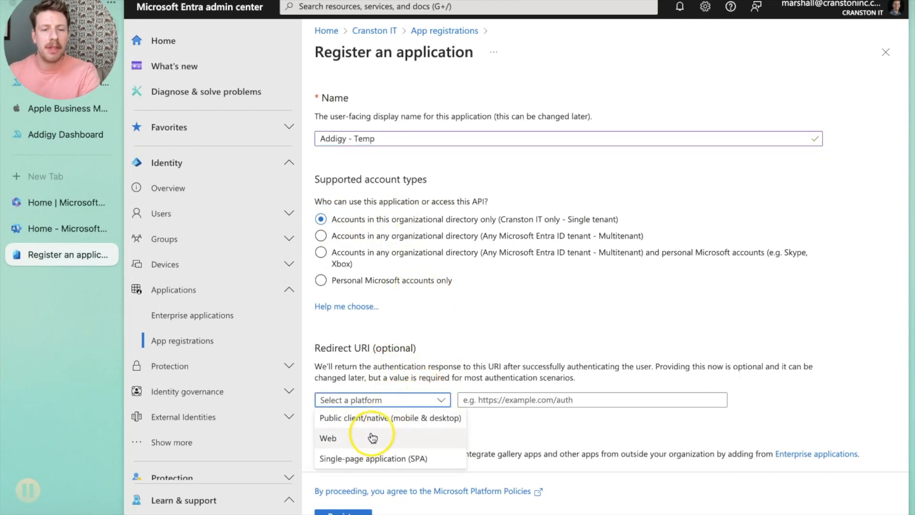
click(358, 436)
click(469, 402)
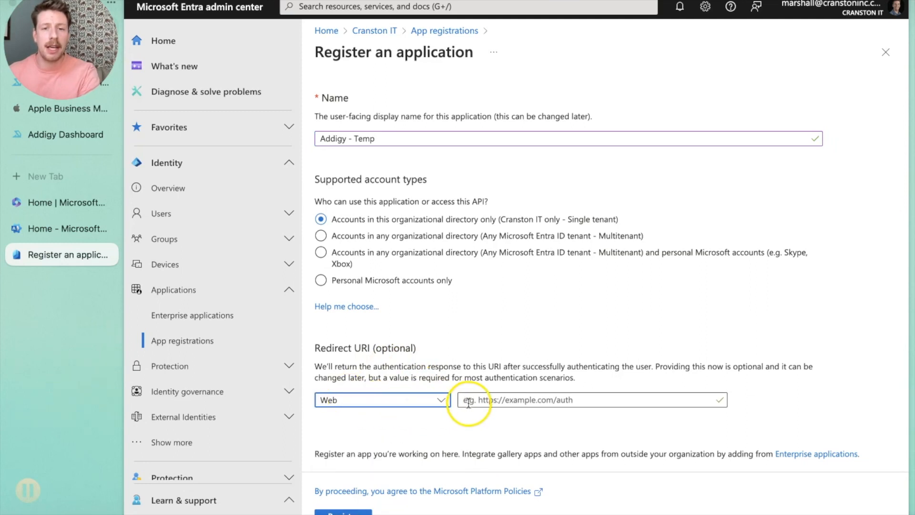
click(414, 430)
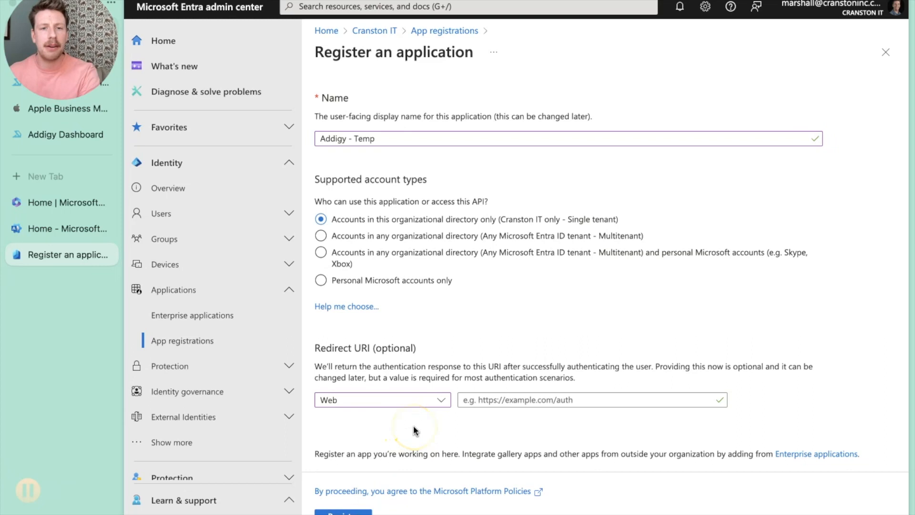
click(498, 400)
text(https://login.microsoftonline.com/common/oauth2/nativeclient)
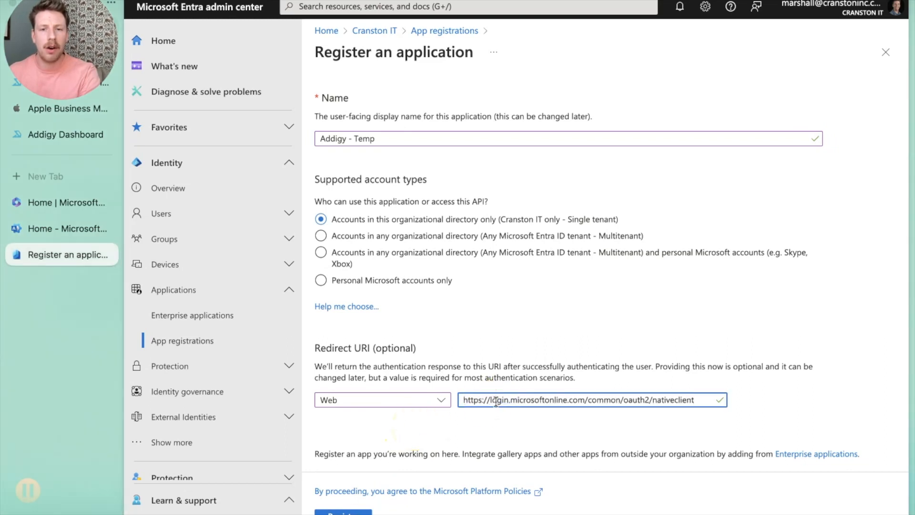
Step: Register the Addigy - Temp application
click(465, 399)
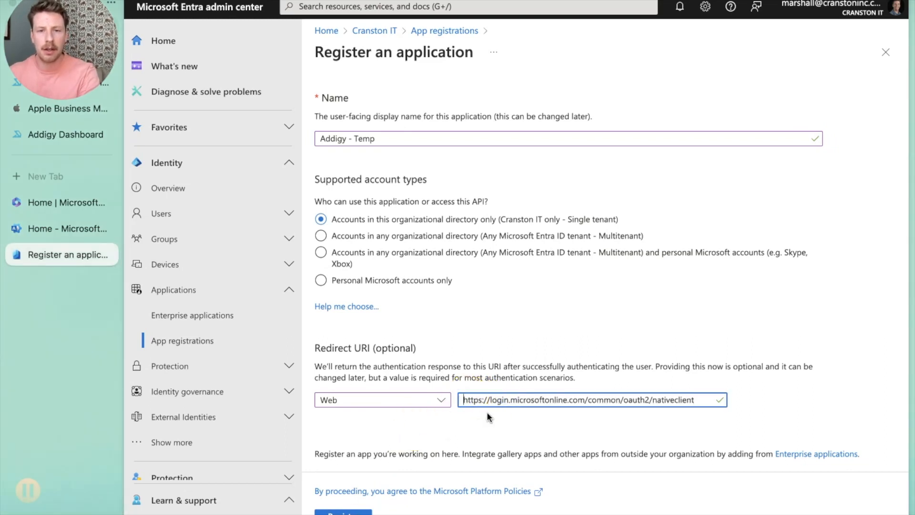
click(445, 424)
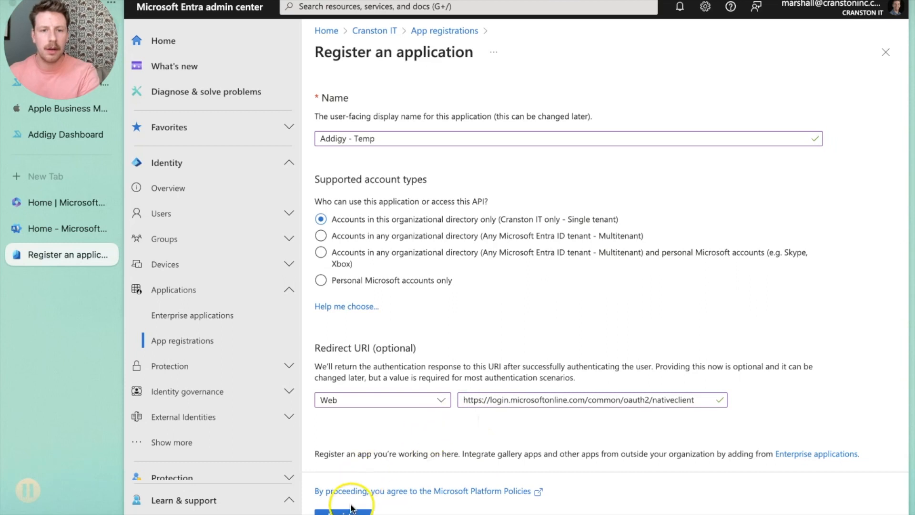
click(348, 512)
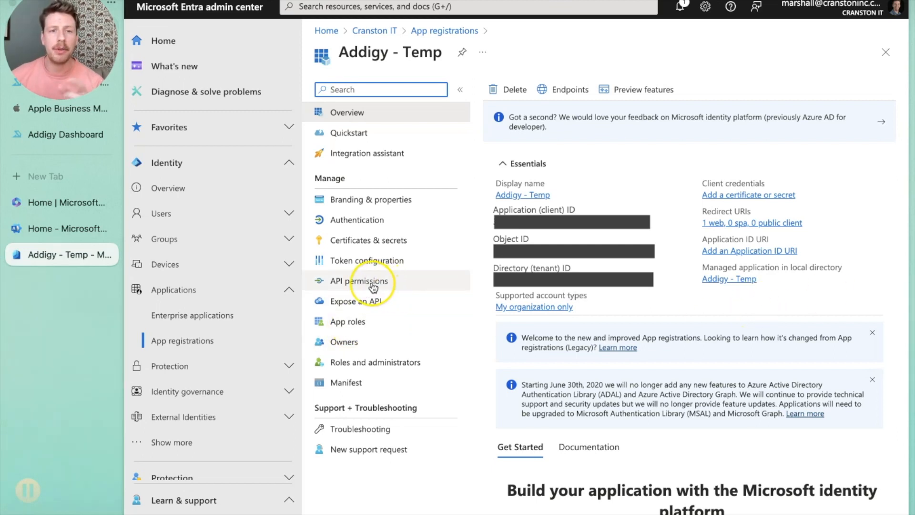
Step: Add a new client secret described as Addigy - Temp with the recommended 180-day expiry
click(373, 283)
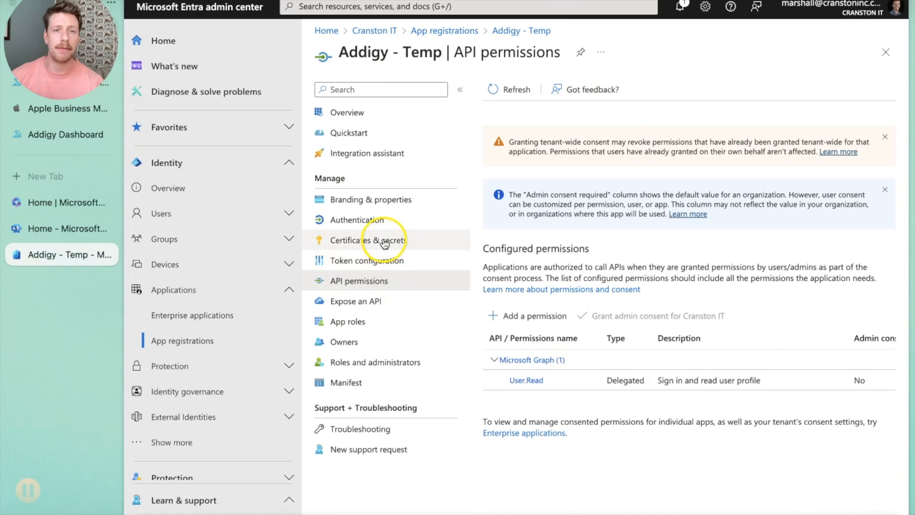
click(355, 239)
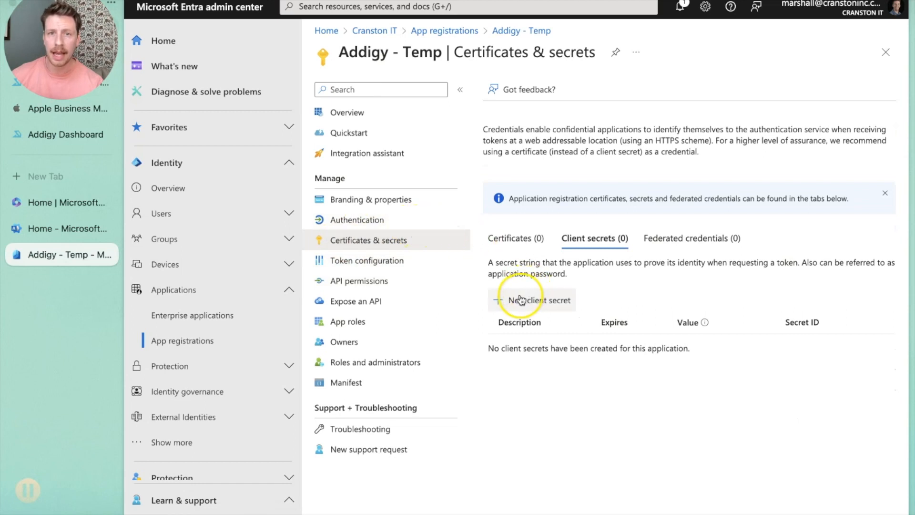
click(533, 300)
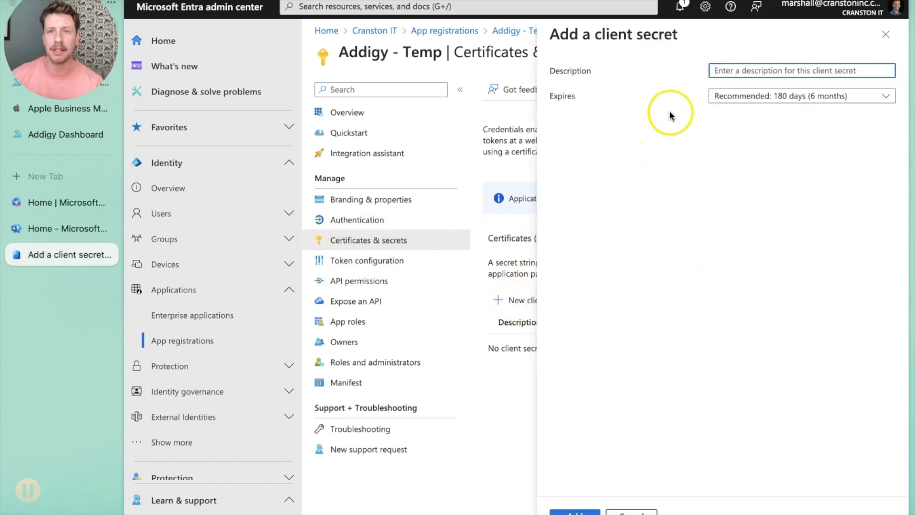
text(Addigy - Temp)
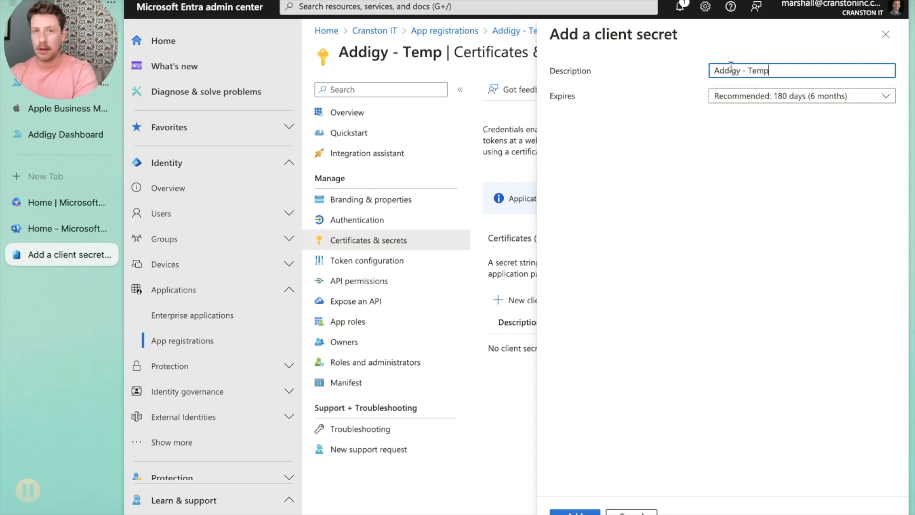
click(749, 95)
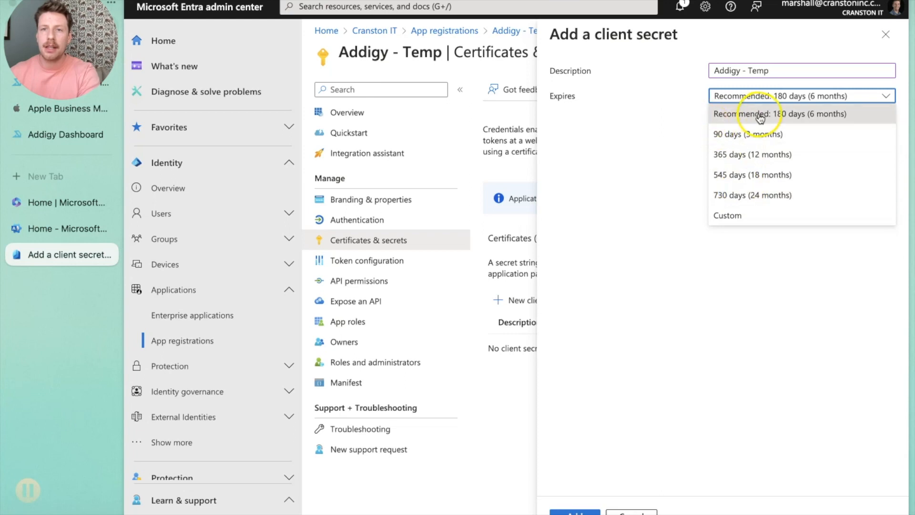
click(759, 118)
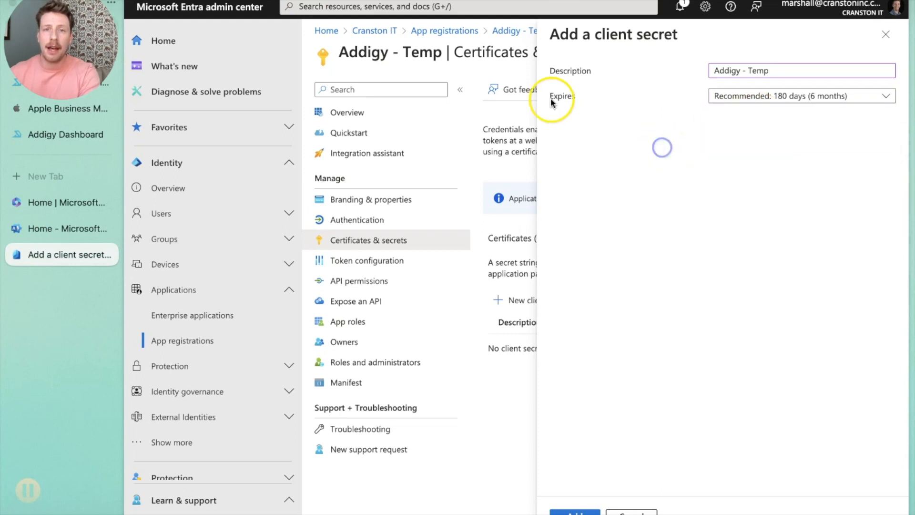
click(589, 511)
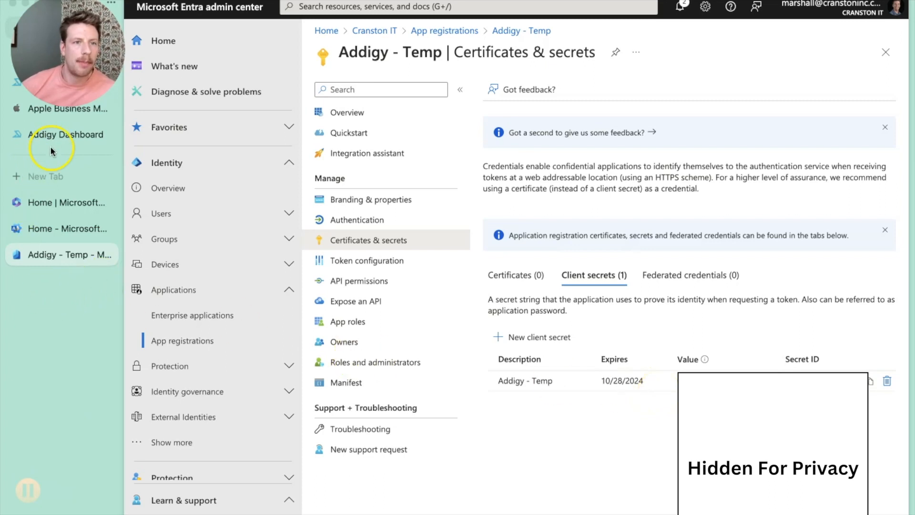
Step: Switch to the Addigy dashboard and enable the Addigy Identity add-on in the account integrations
click(51, 134)
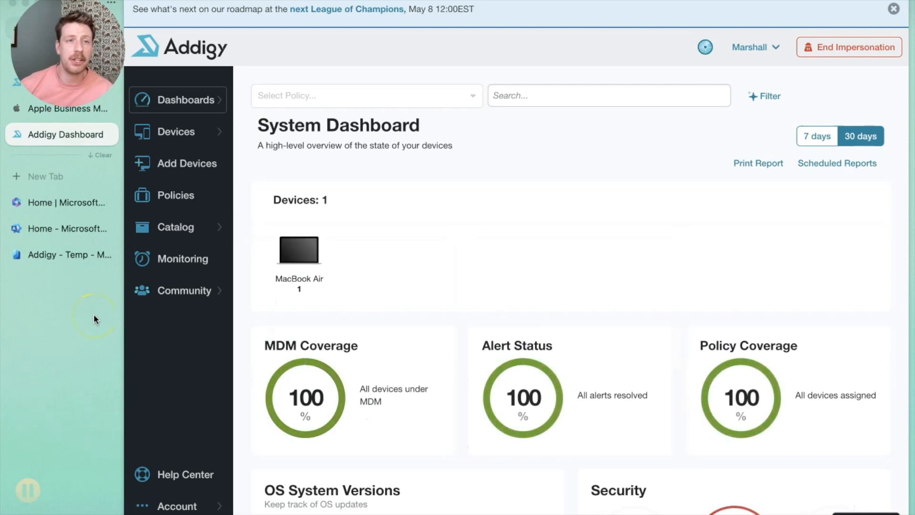
click(178, 504)
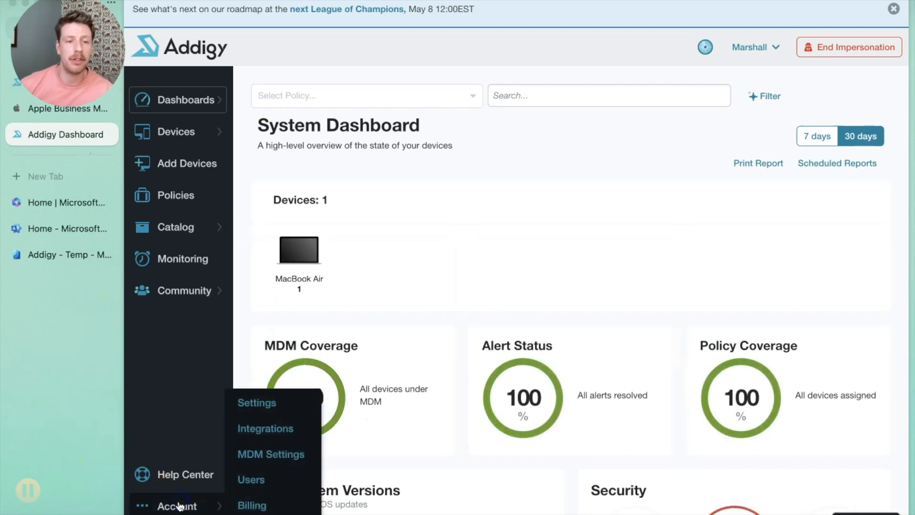
click(278, 429)
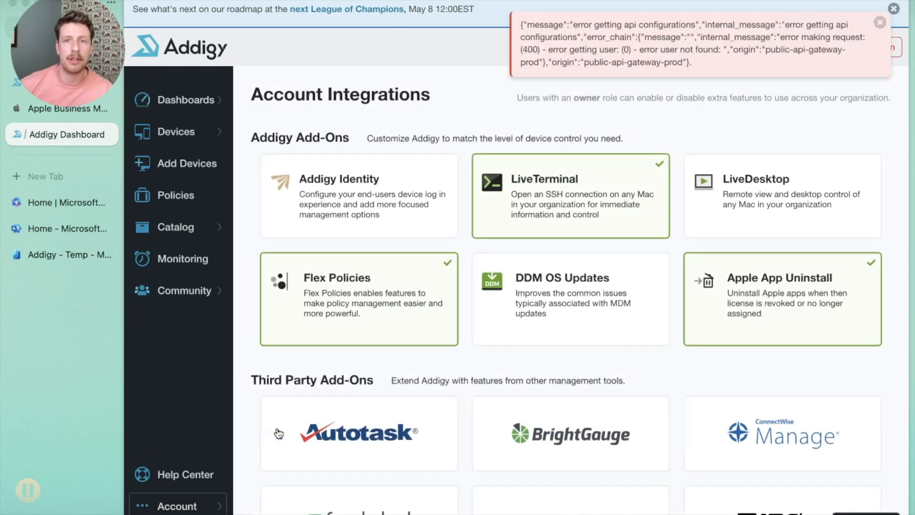
click(878, 21)
click(356, 194)
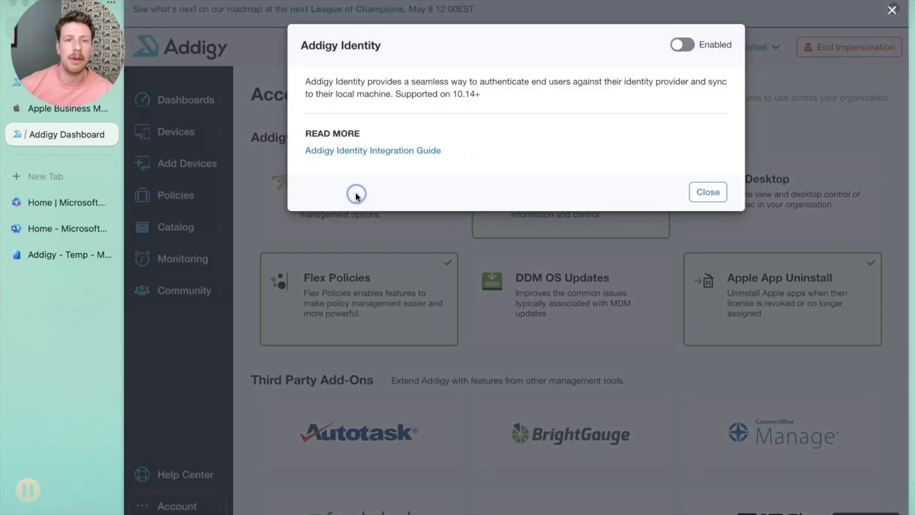
click(681, 45)
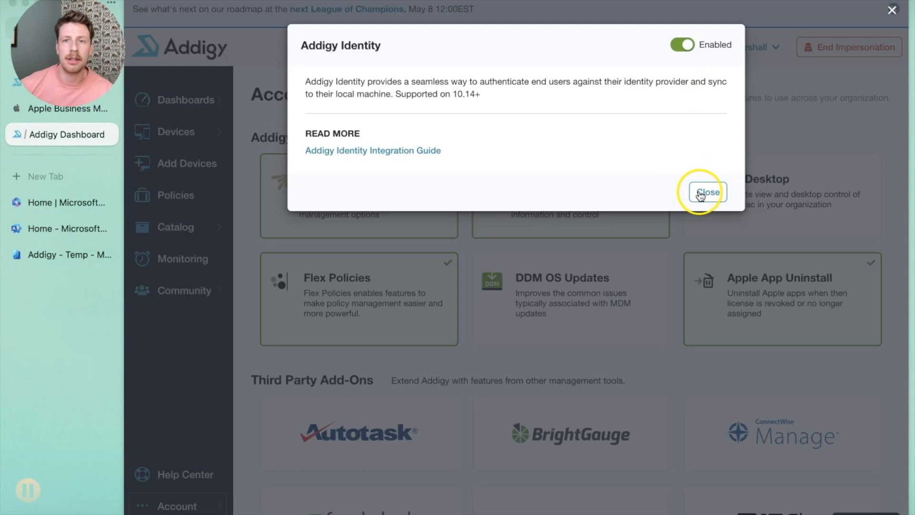
click(700, 191)
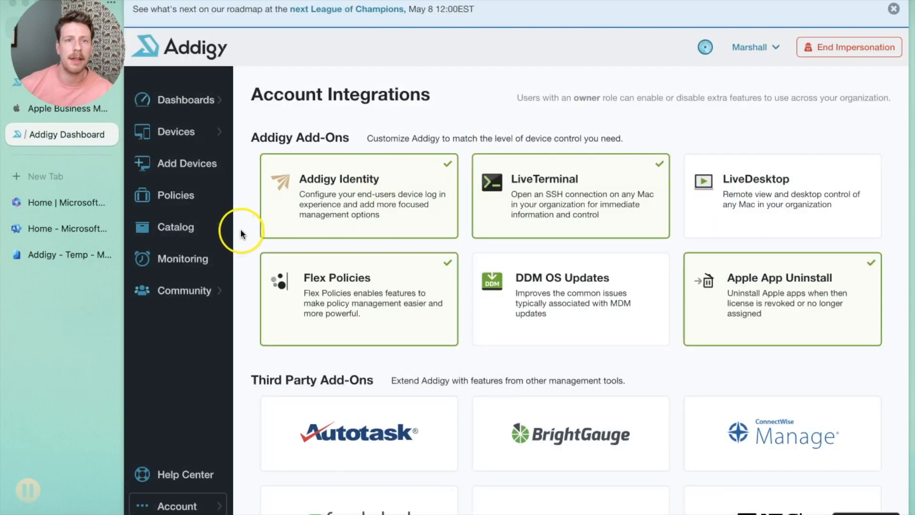
Step: Open the CranstonIT Demo Team - Internal policy's Identity settings and select Microsoft Azure Active Directory as identity provider
click(184, 208)
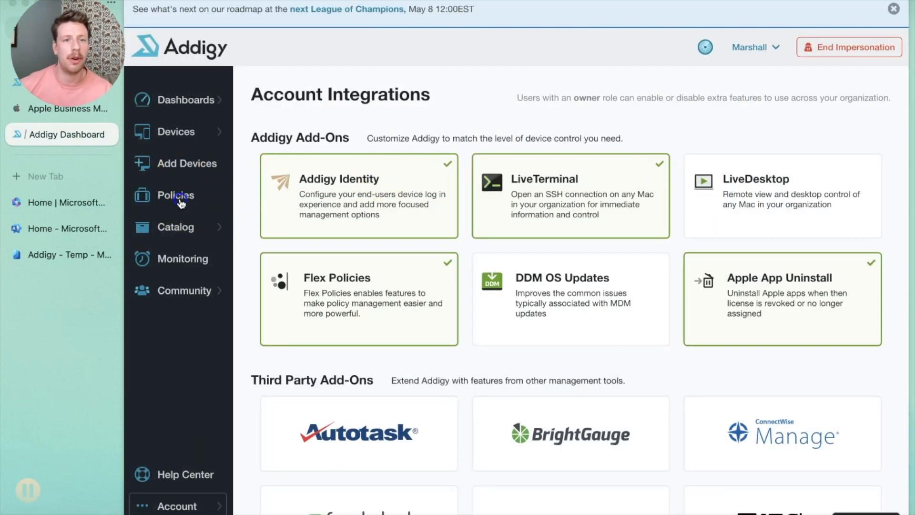
click(318, 313)
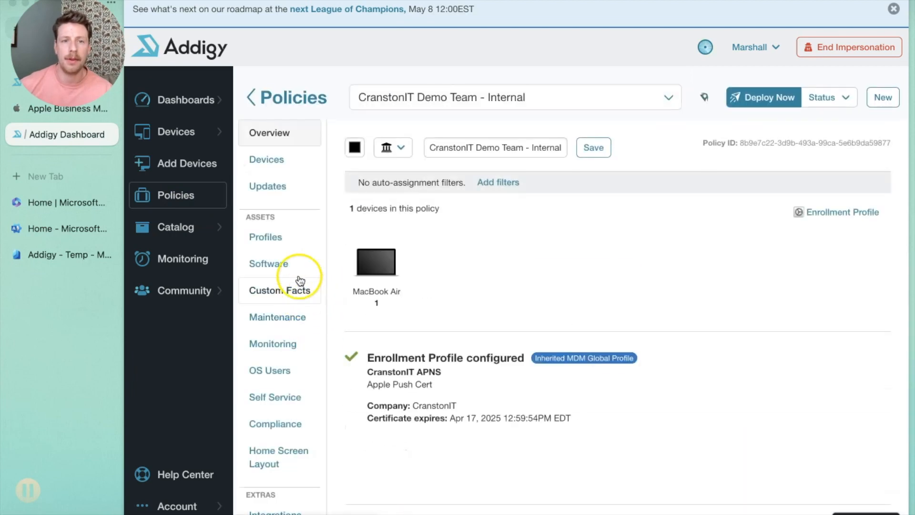
scroll(276, 352, down, 2)
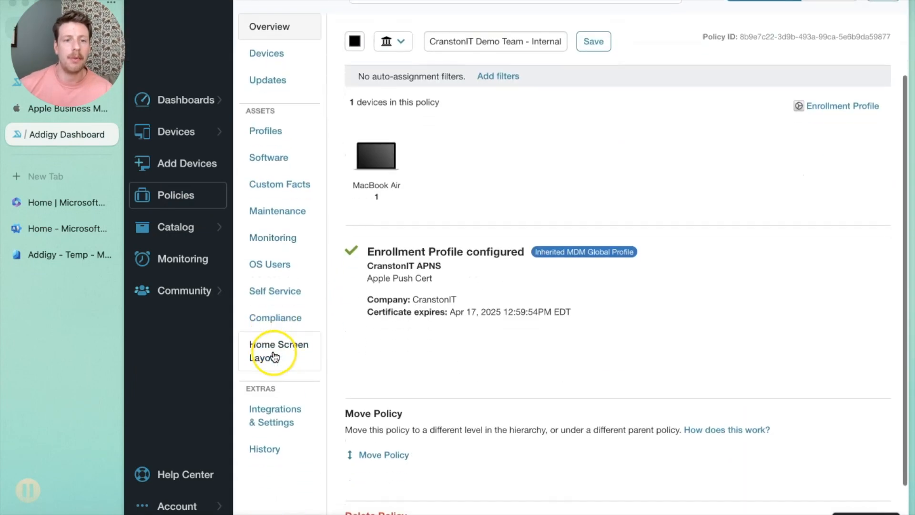
click(281, 426)
click(799, 144)
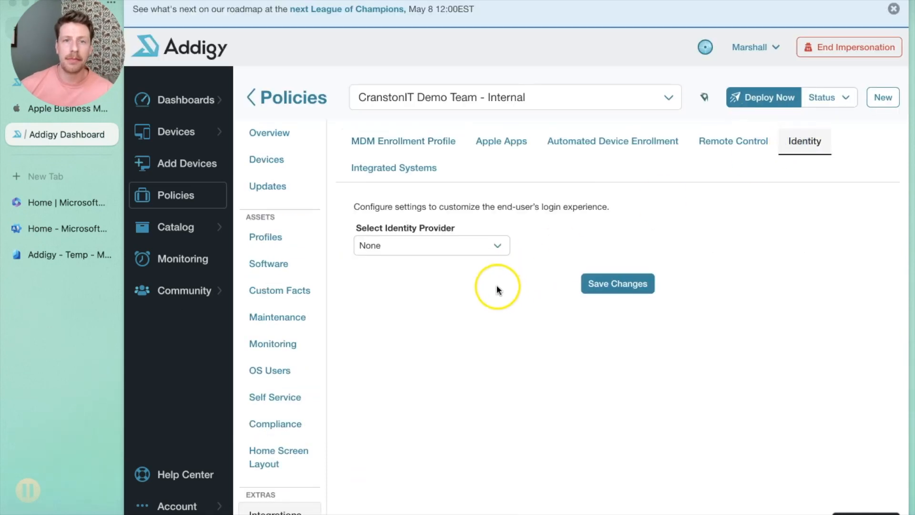
click(471, 260)
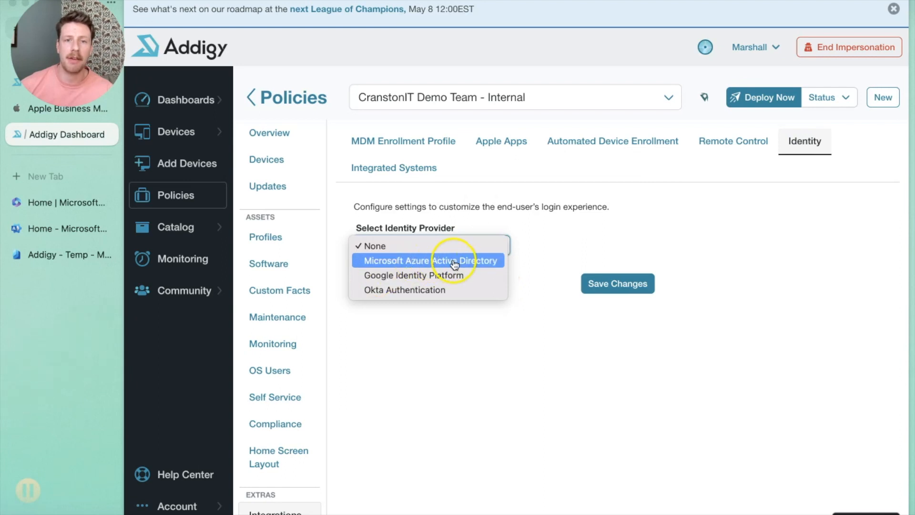
click(434, 261)
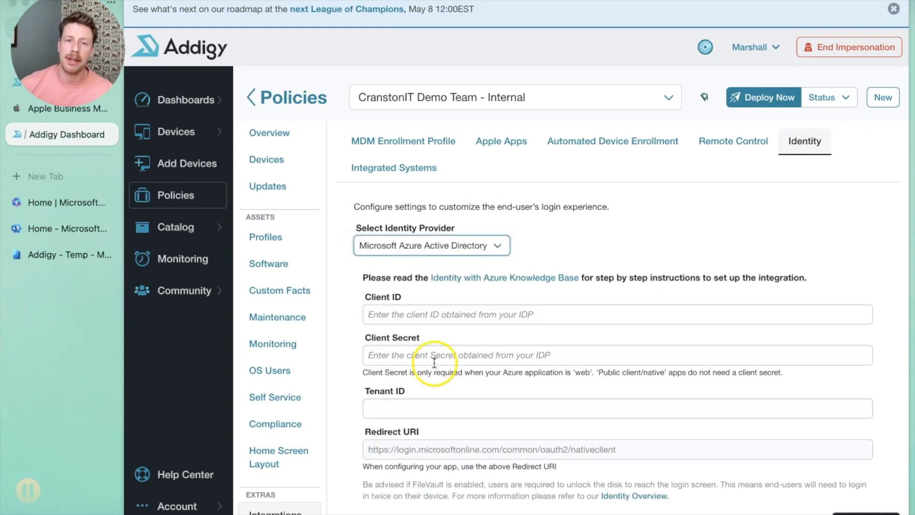
Step: Paste the application's client ID into the Client ID field
scroll(434, 360, down, 2)
scroll(417, 426, up, 1)
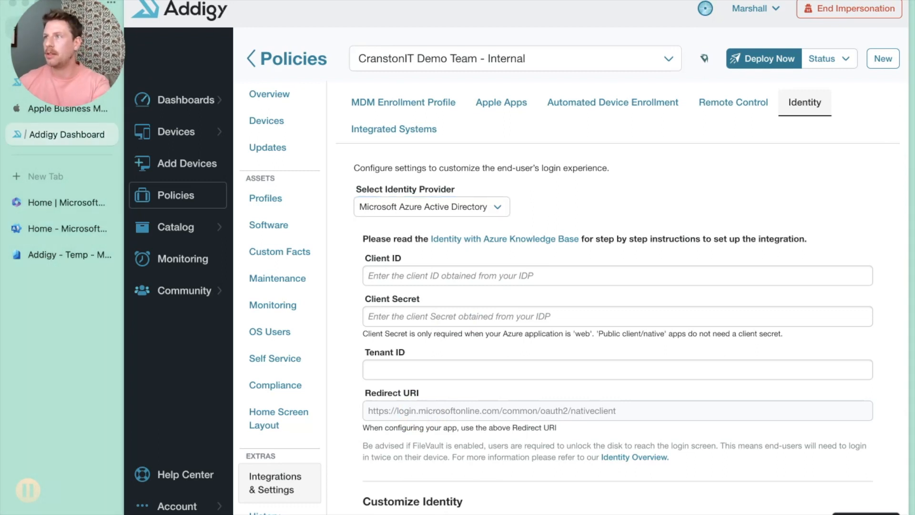
click(408, 275)
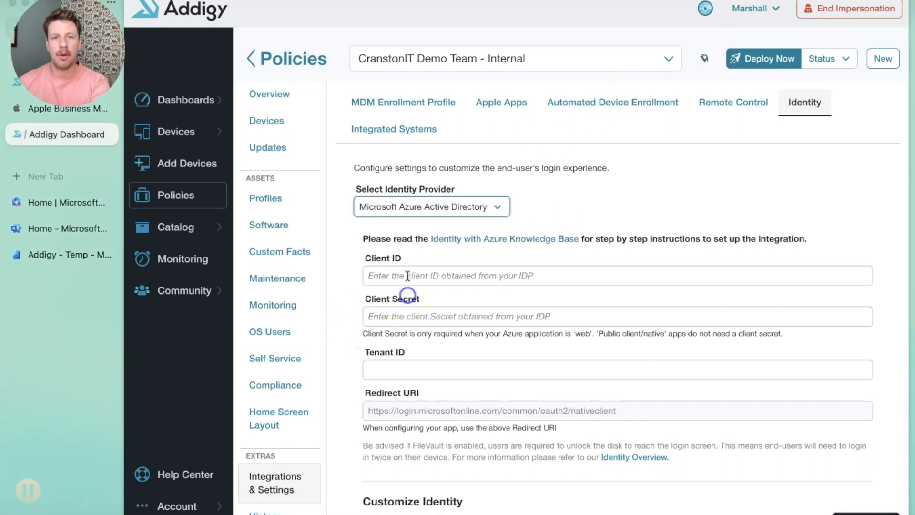
key(super+v)
click(586, 310)
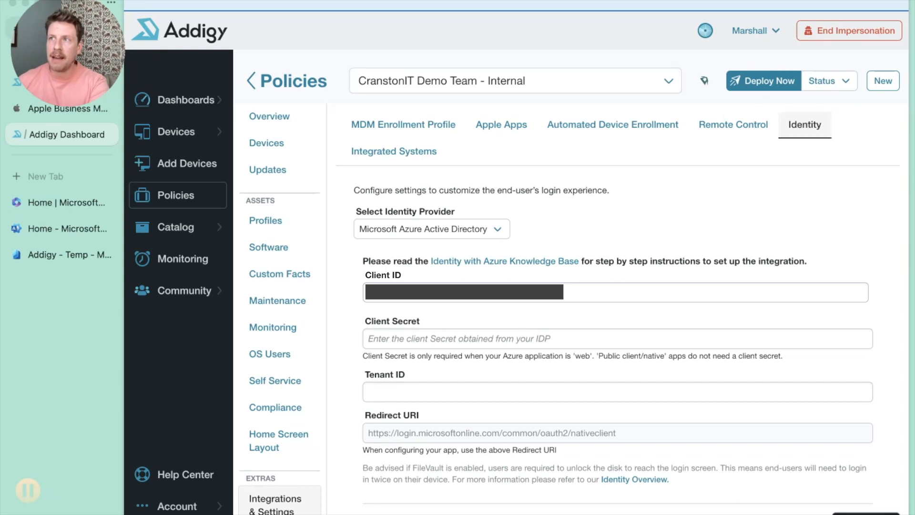
Step: Paste the application's client secret value into the Client Secret field
click(416, 339)
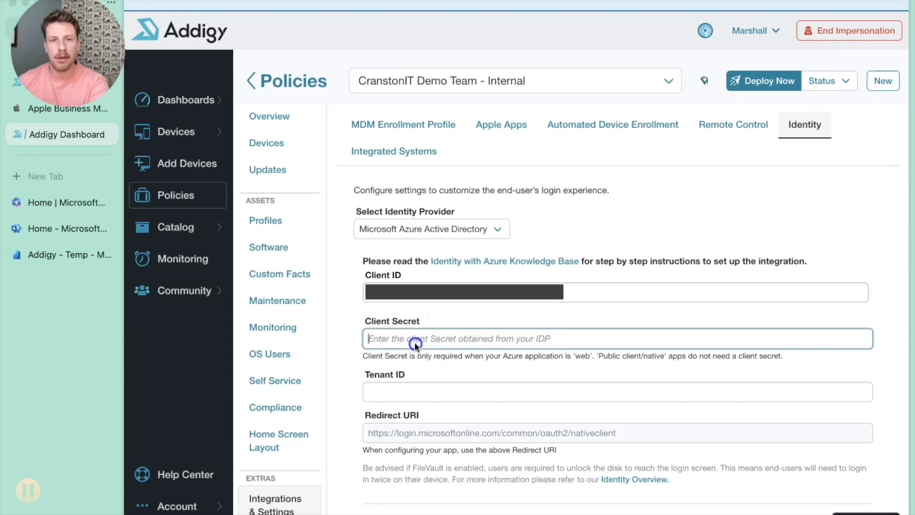
key(super+v)
key(Tab)
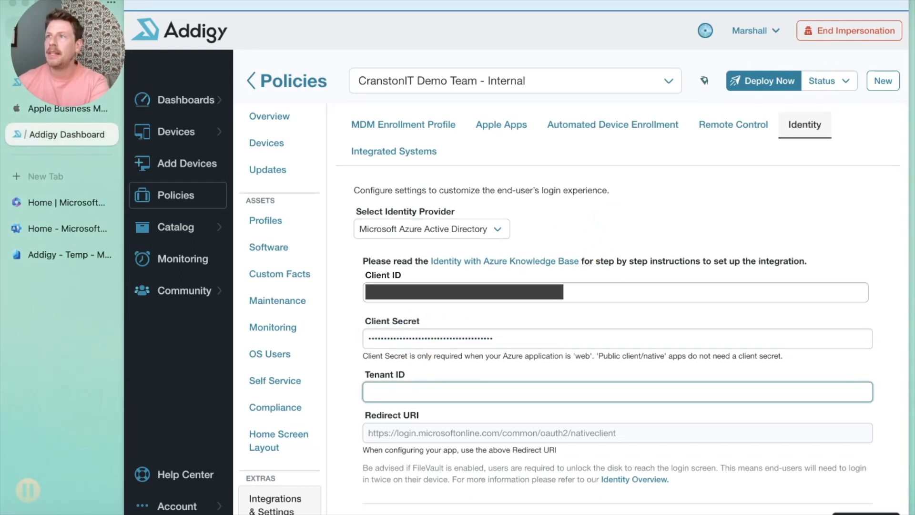
Step: Paste the directory's tenant ID into the Tenant ID field
key(super+Tab)
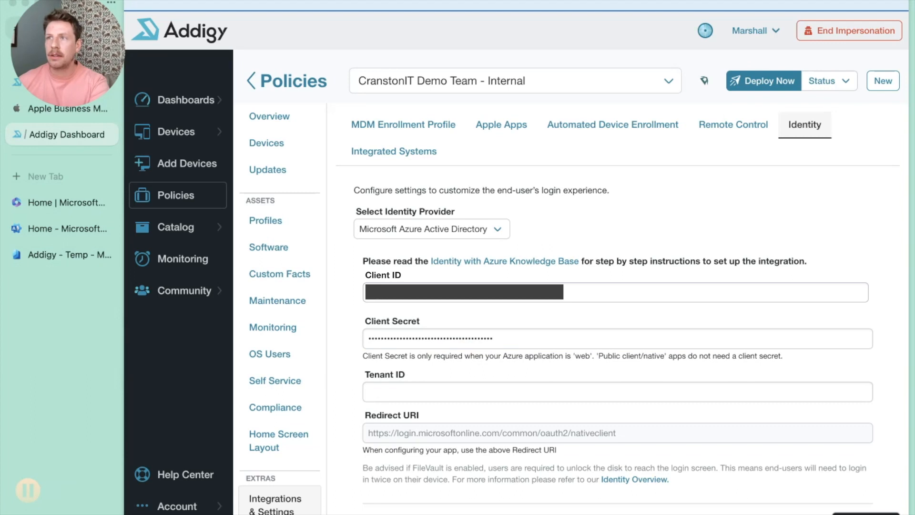
click(385, 393)
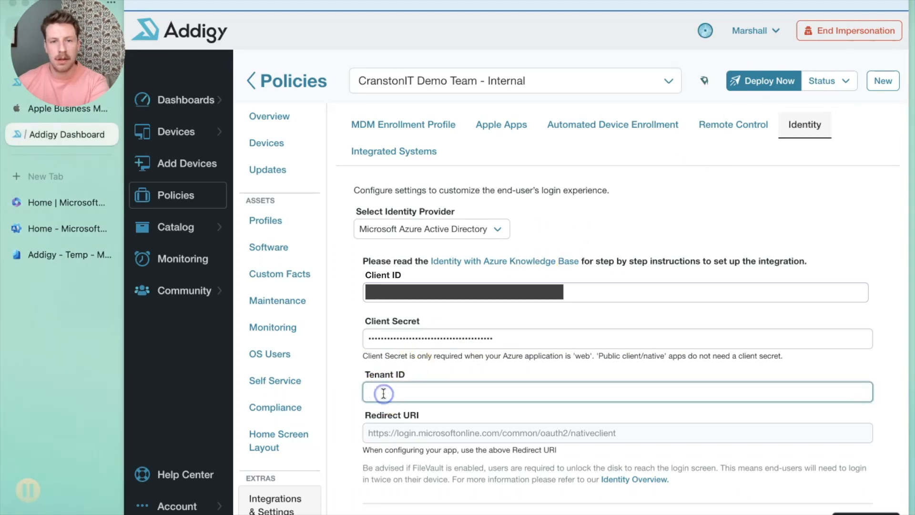
key(ctrl+v)
scroll(565, 450, down, 15)
click(635, 488)
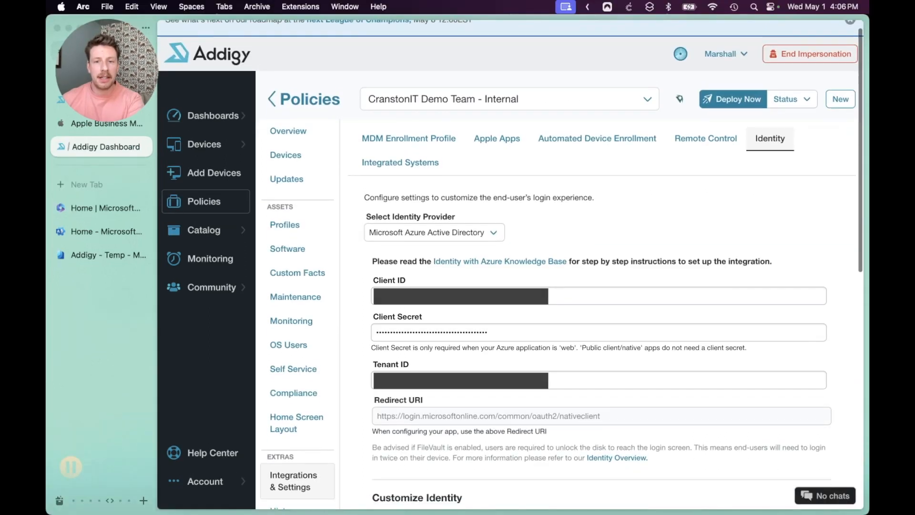
scroll(524, 409, down, 10)
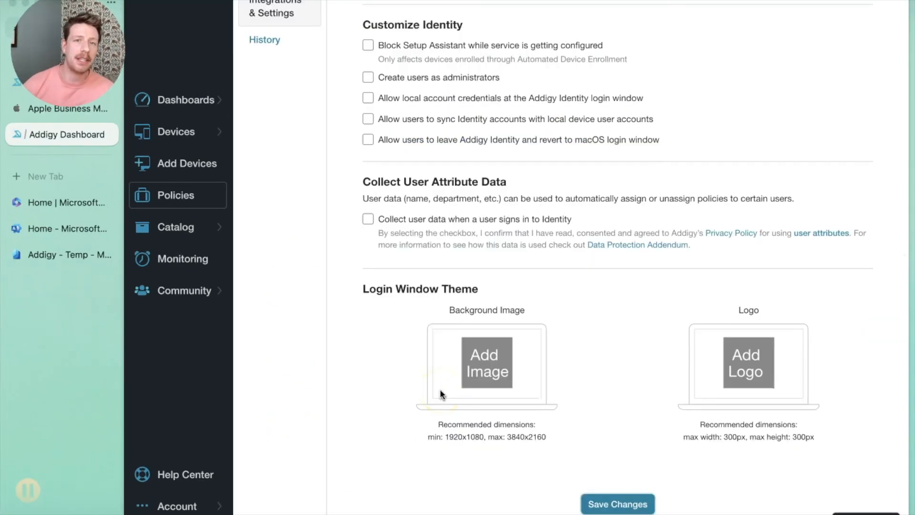